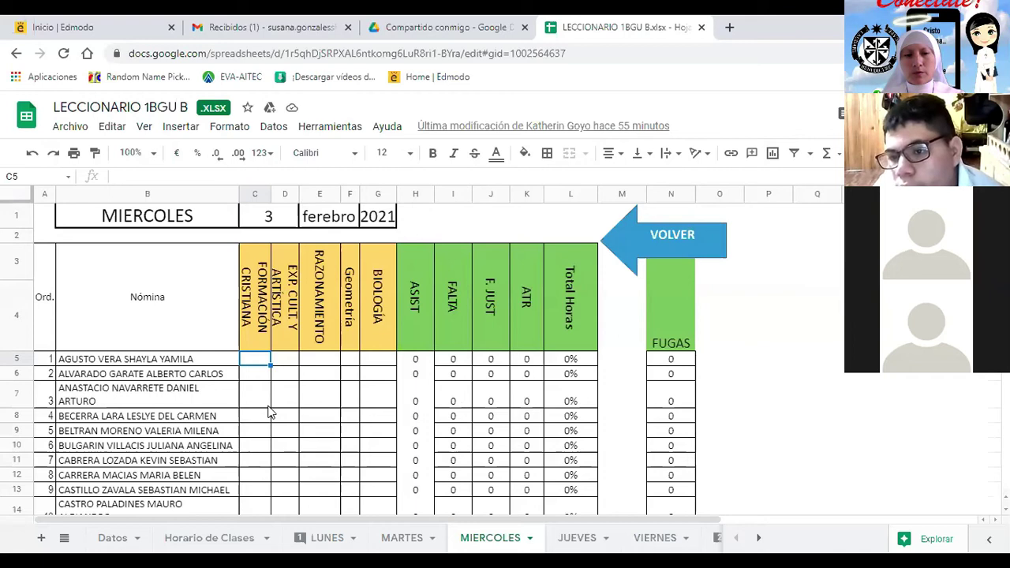
- Record attendance A in the Formación Cristiana column for cells C5, C7, C8 and C9, leaving C6 blank
type("A")
key("Return")
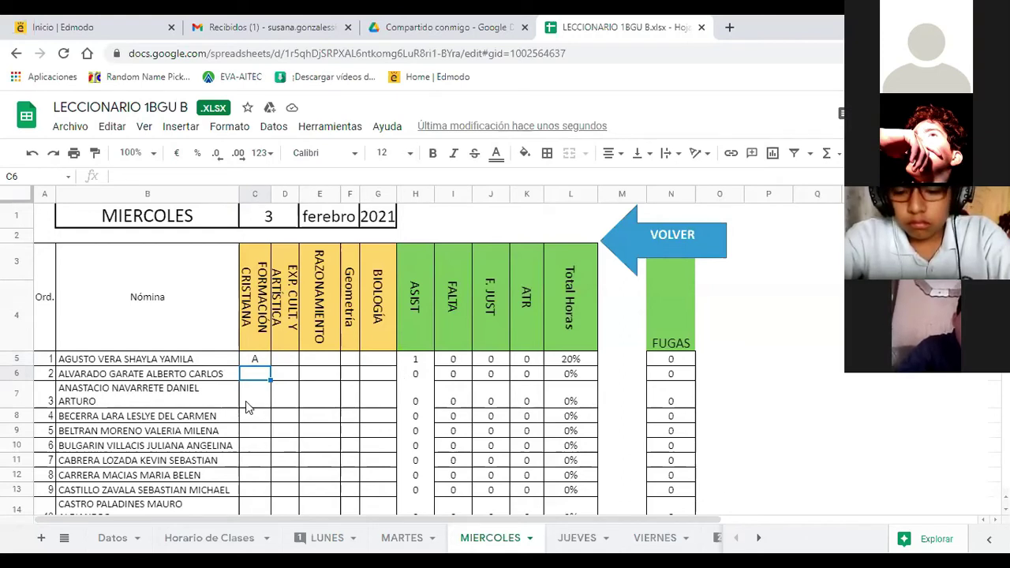
key("Down")
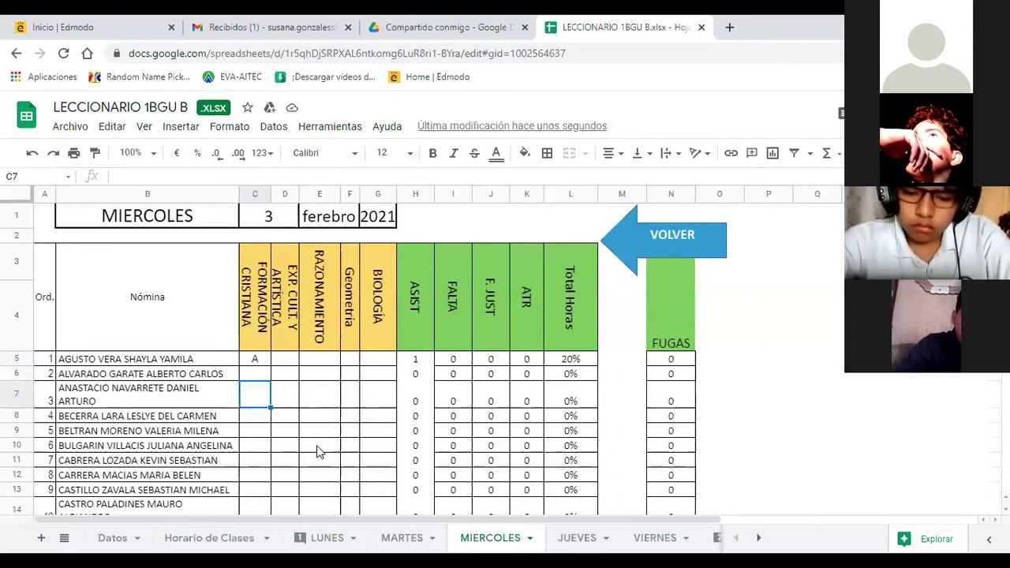
type("A")
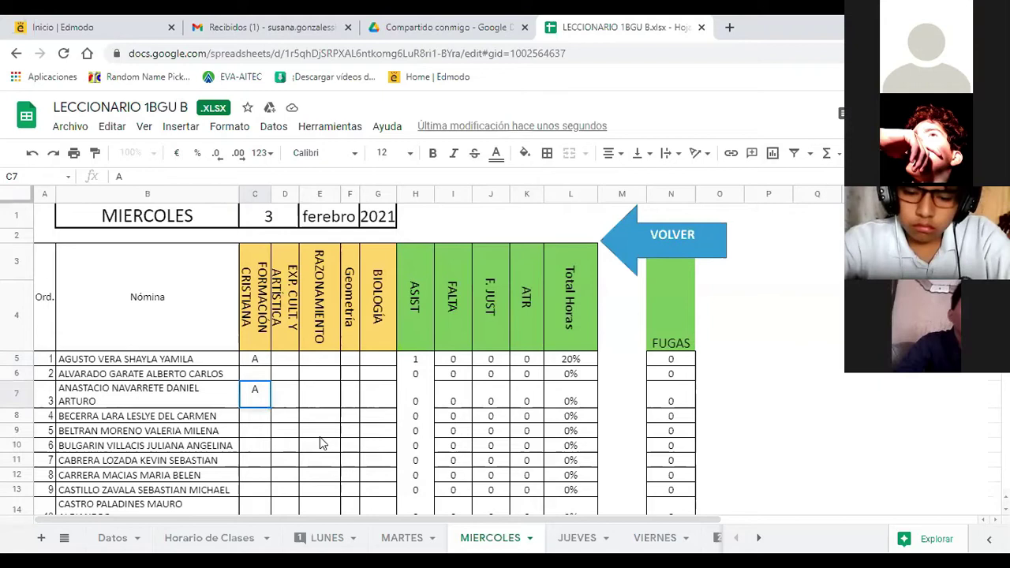
key("Return")
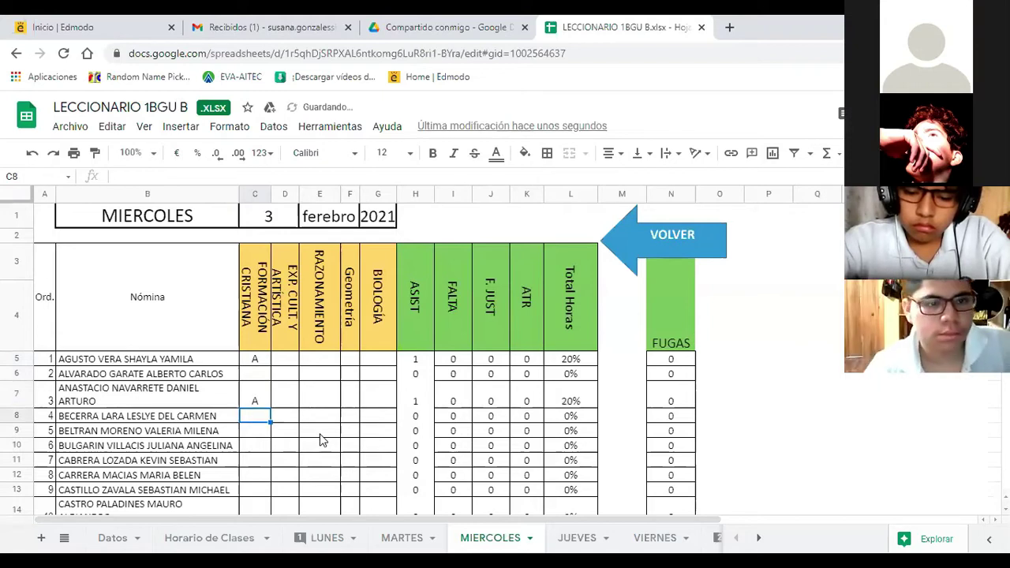
type("A")
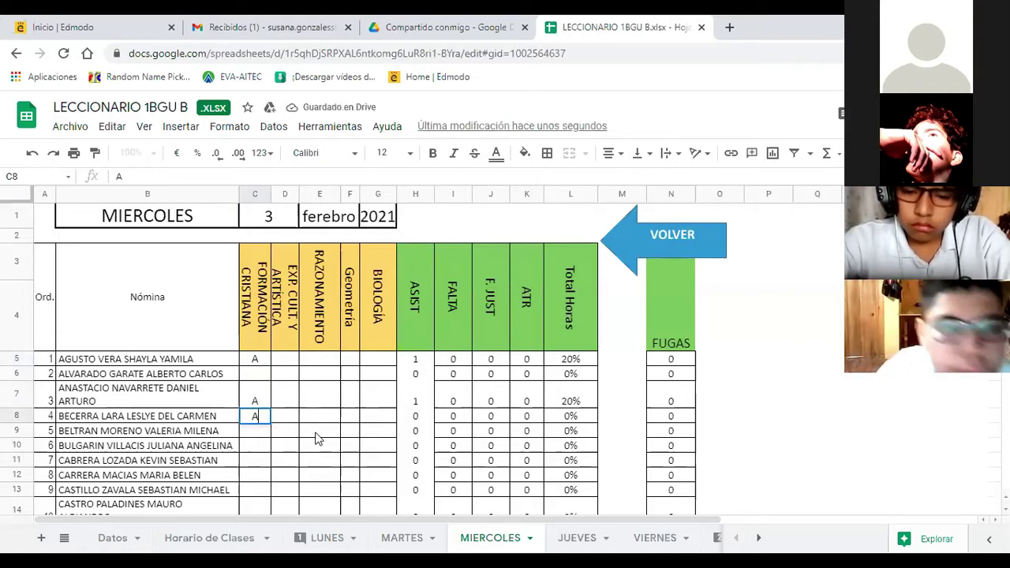
key("Return")
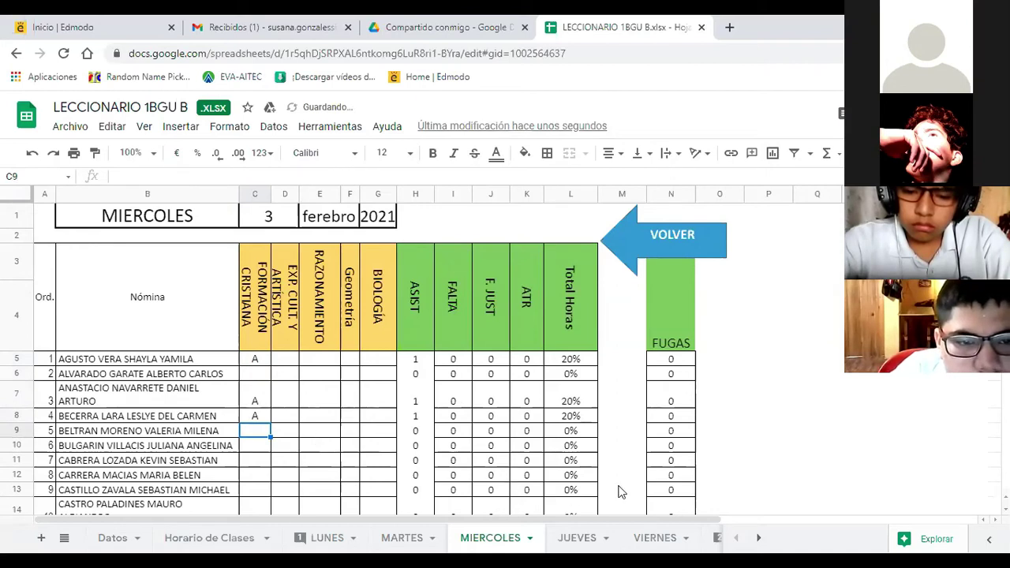
type("A")
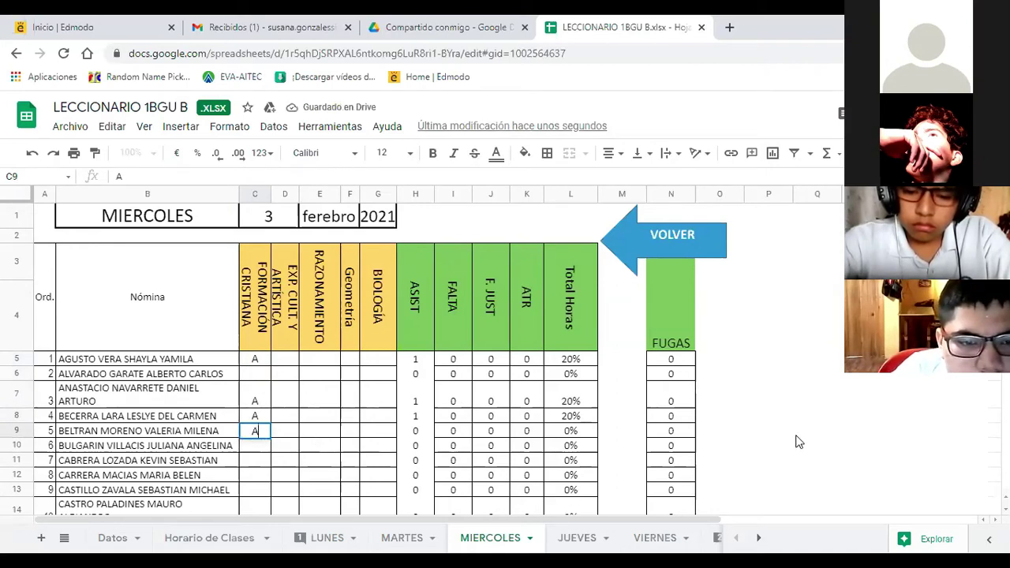
key("Return")
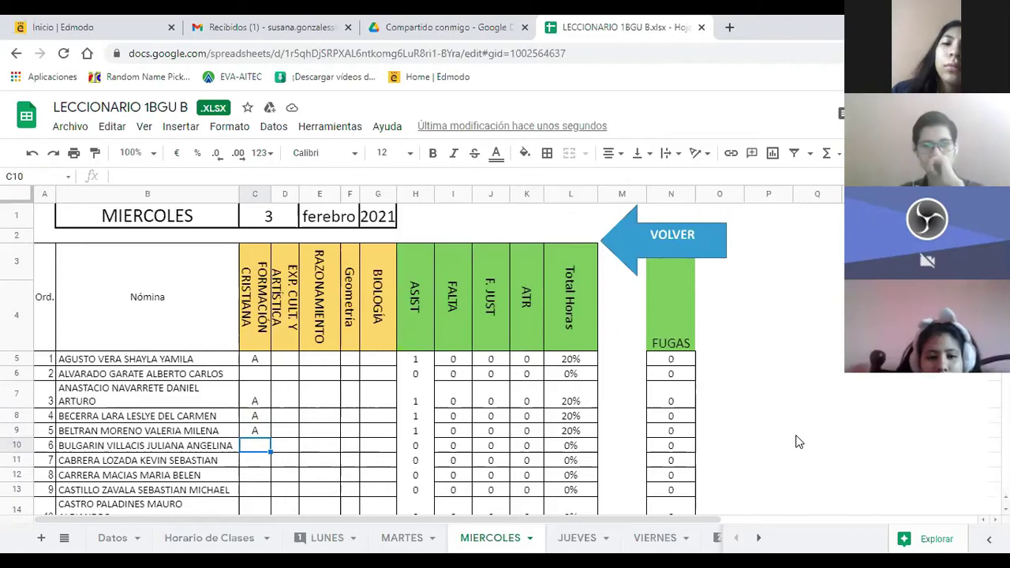
- Mark students 6 to 8 absent in Formación Cristiana by entering F in cells C10 to C12
type("F")
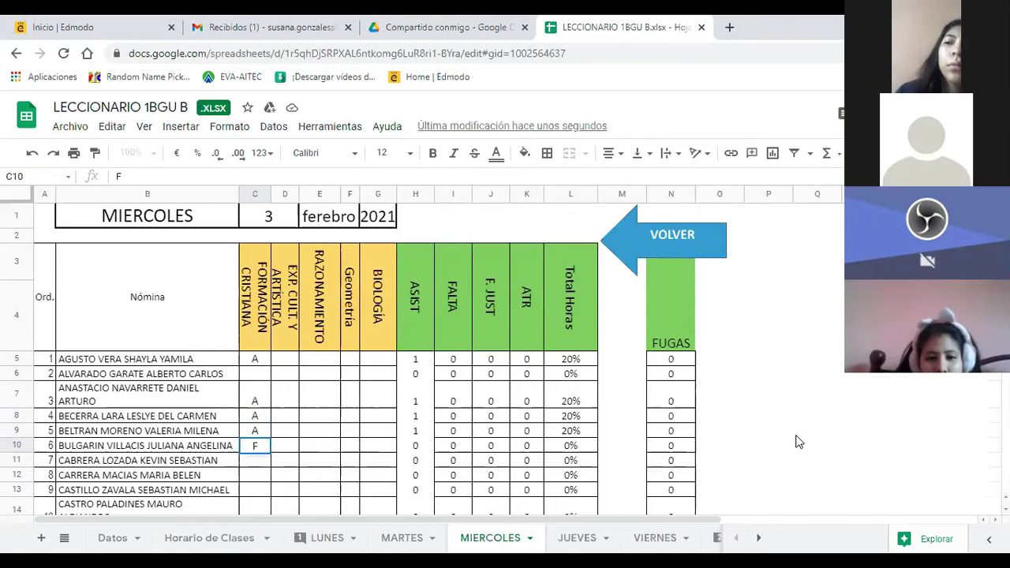
key("Return")
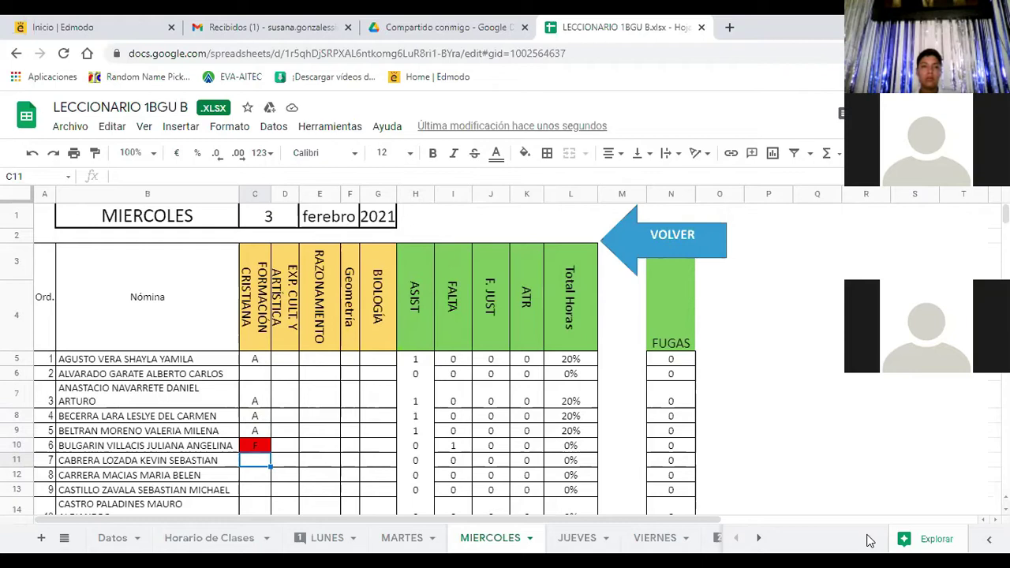
type("F")
key("Return")
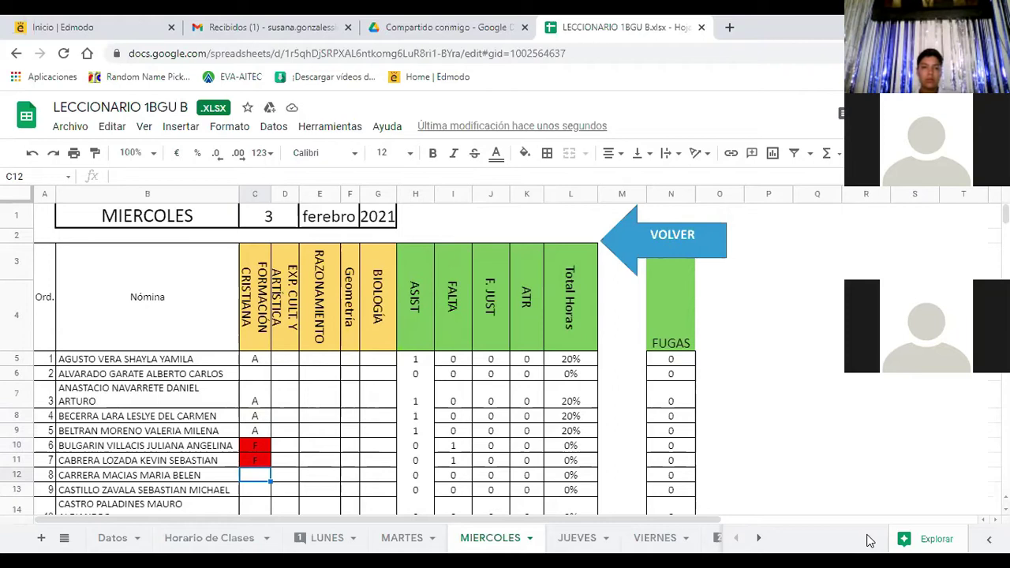
type("F")
key("Return")
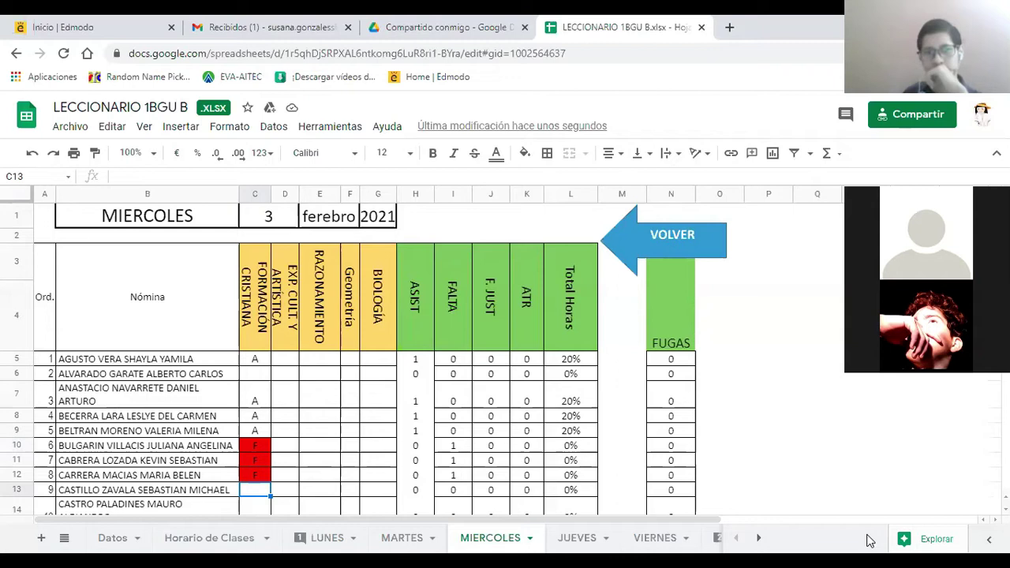
- Enter A for student 9 in C13 and F for students 10 to 13 in C14 to C17
type("A")
key("Return")
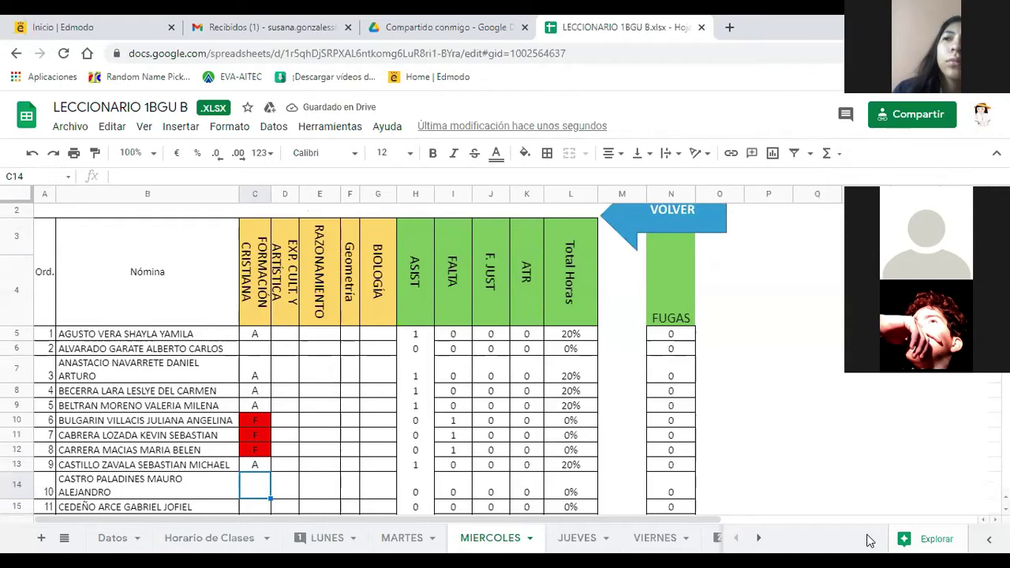
type("F")
key("Return")
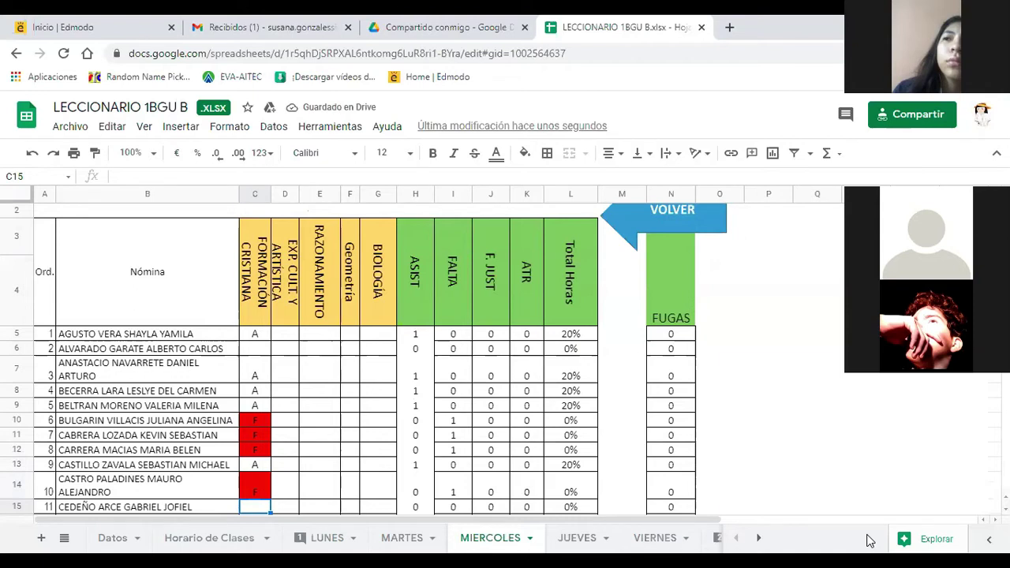
type("F")
key("Return")
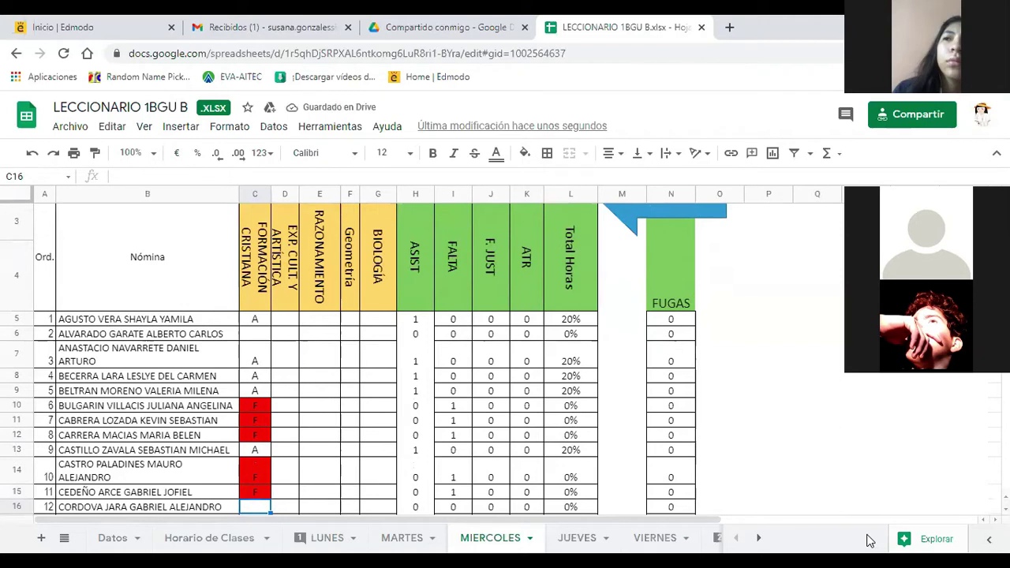
type("F")
key("Return")
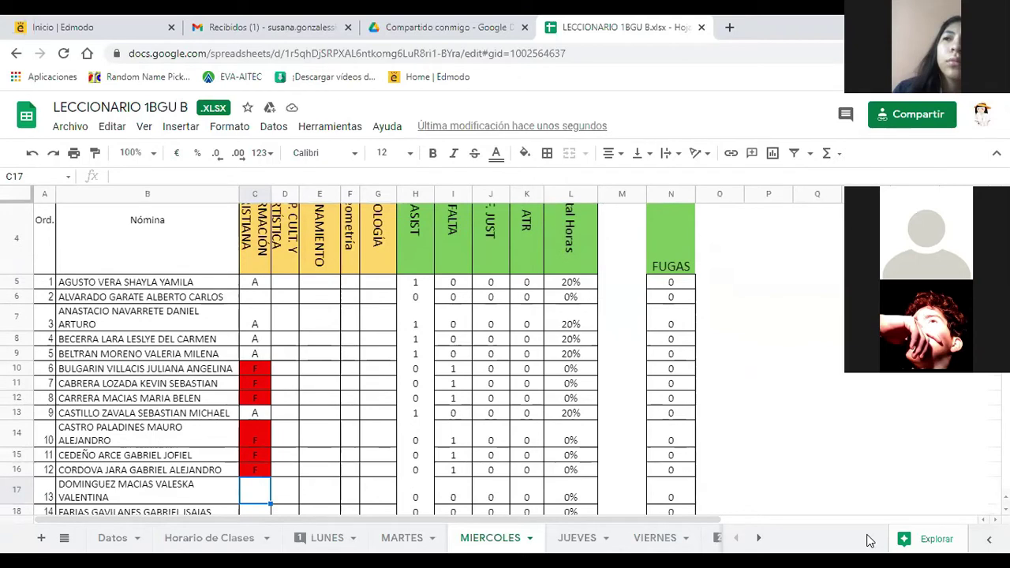
type("F")
key("Return")
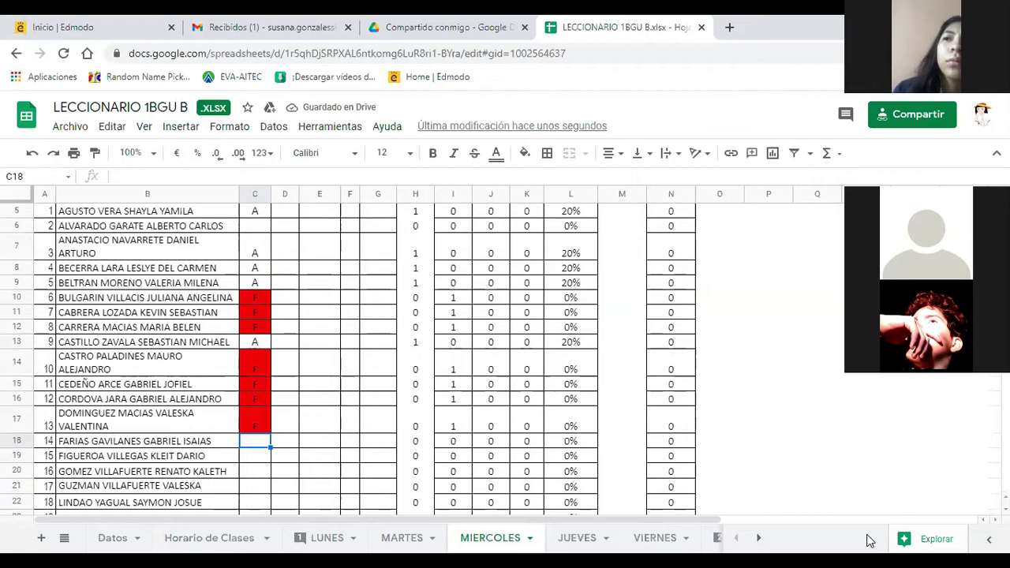
- Record Formación Cristiana attendance for students 14 to 16: A in C18, F in C19 and A in C20
type("A")
key("Return")
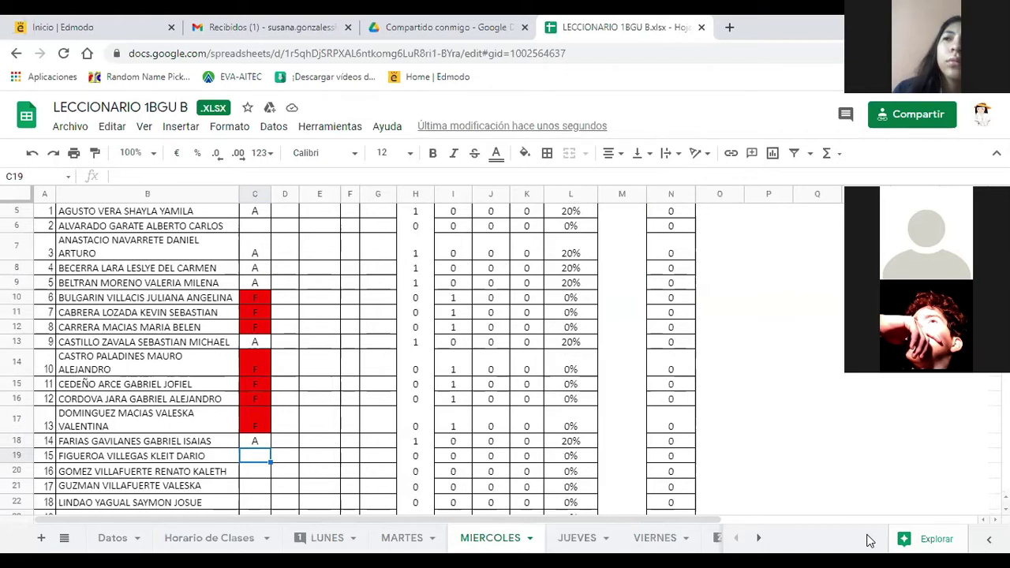
type("F")
key("Return")
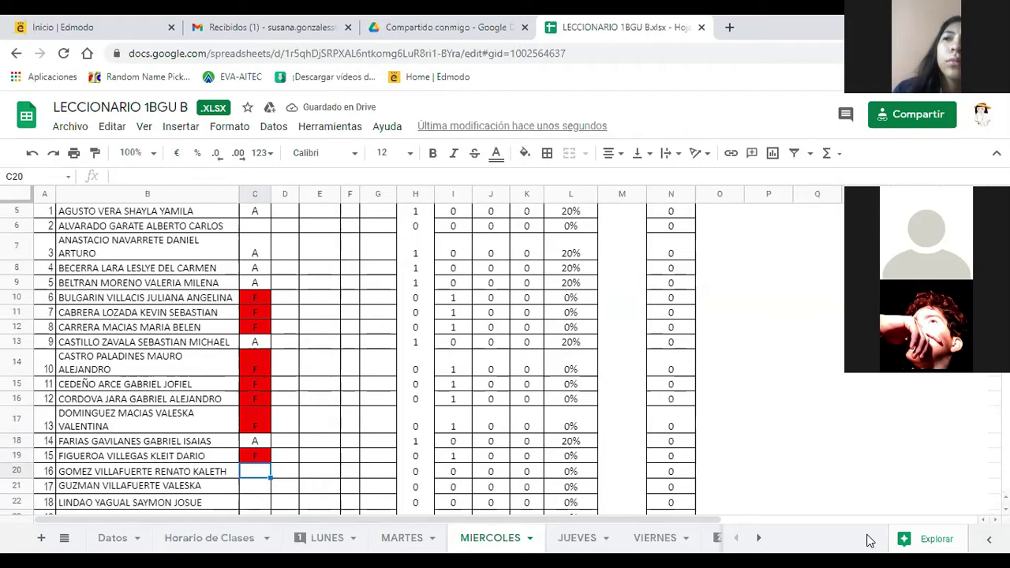
type("A")
key("Return")
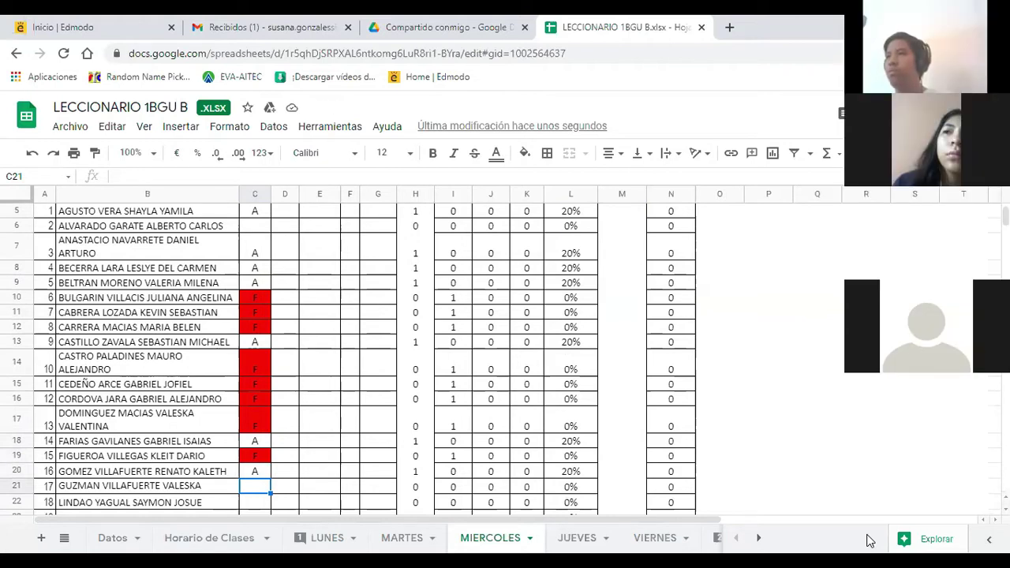
- Record Formación Cristiana attendance for students 17 to 19: F in C21, A in C22 and F in C23
type("F")
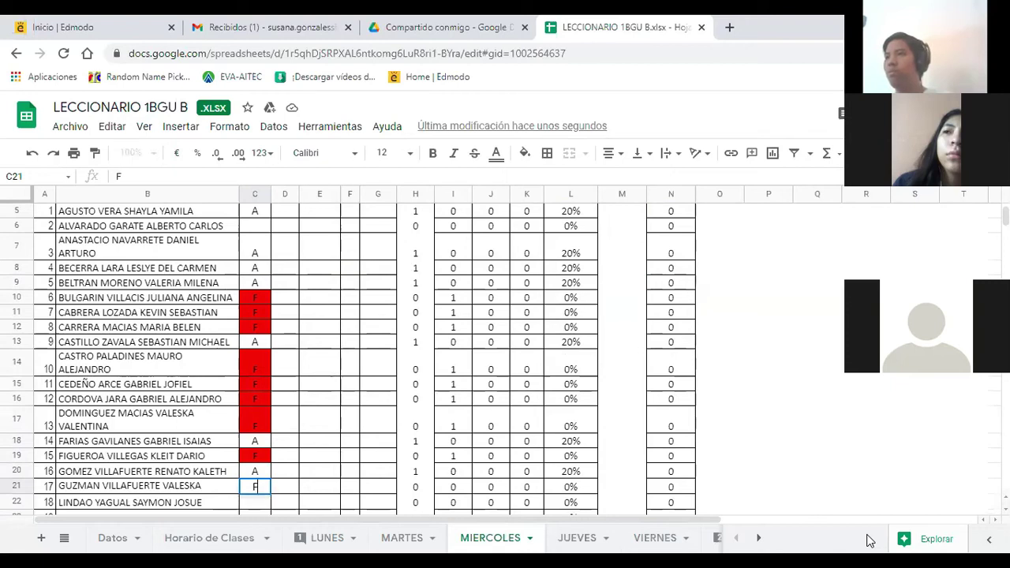
key("Return")
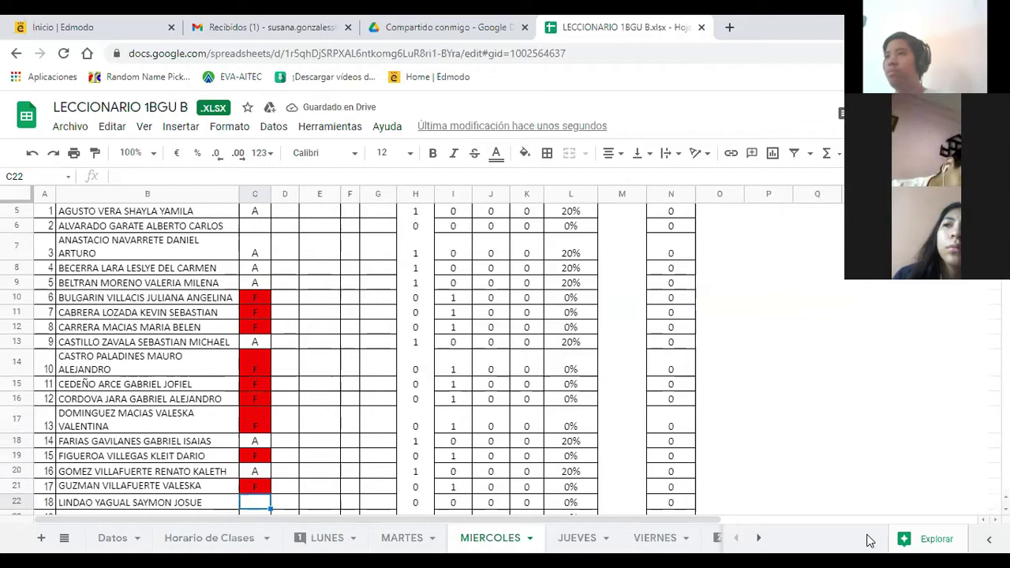
type("A")
key("Return")
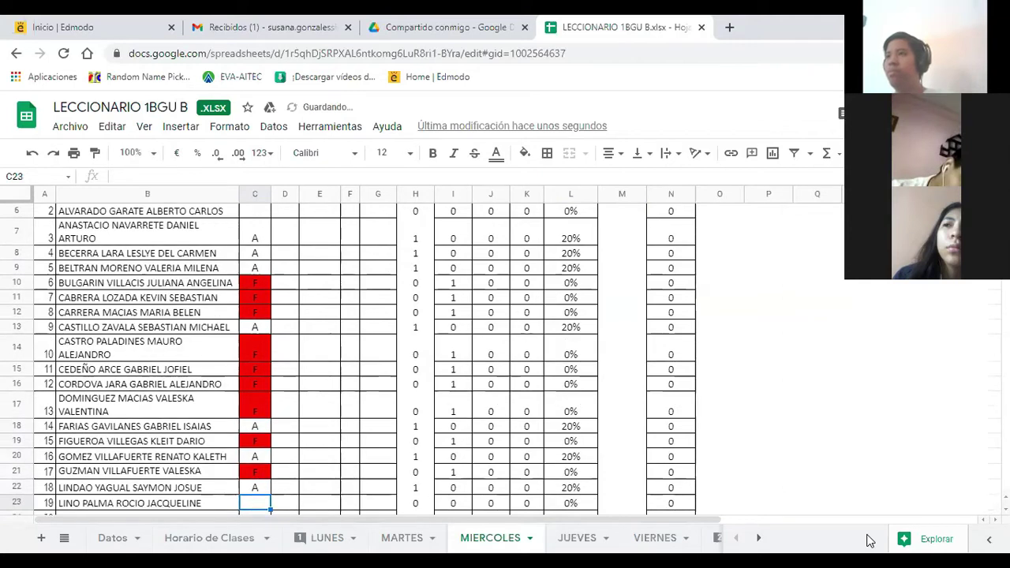
type("F")
key("Return")
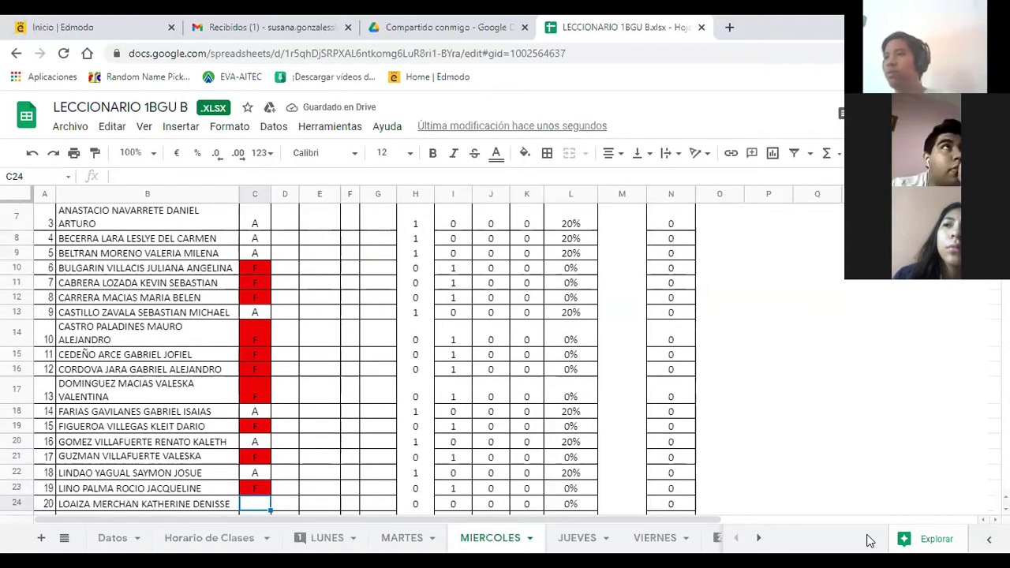
- Mark students 20 to 26 present in Formación Cristiana by entering A in cells C24 to C30
type("A")
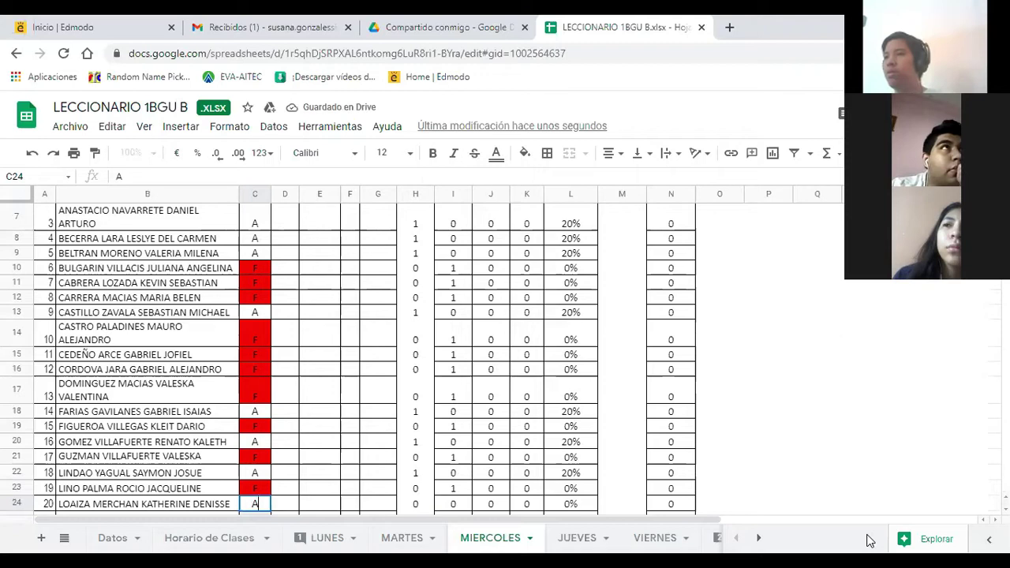
key("Return")
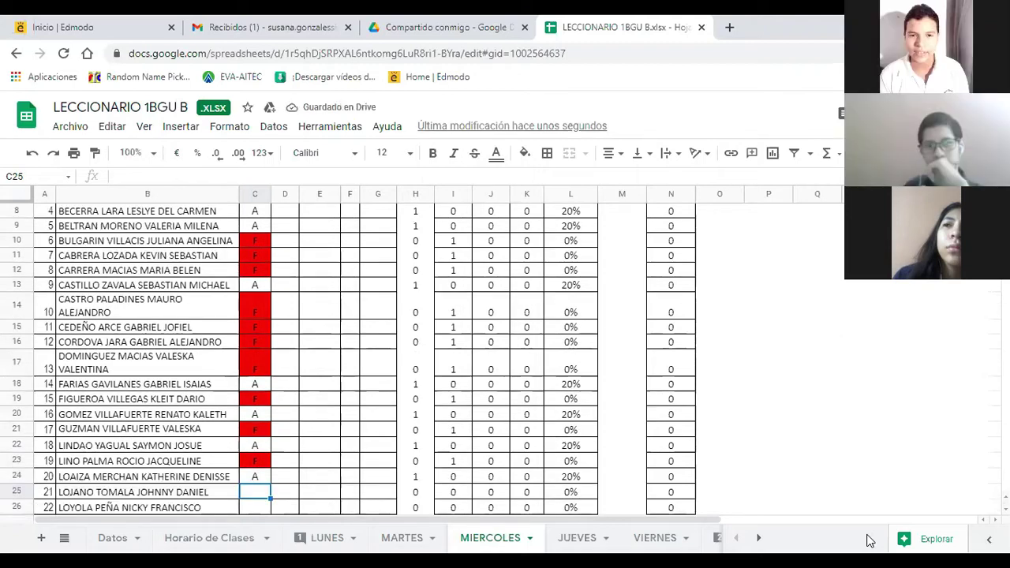
type("A")
key("Return")
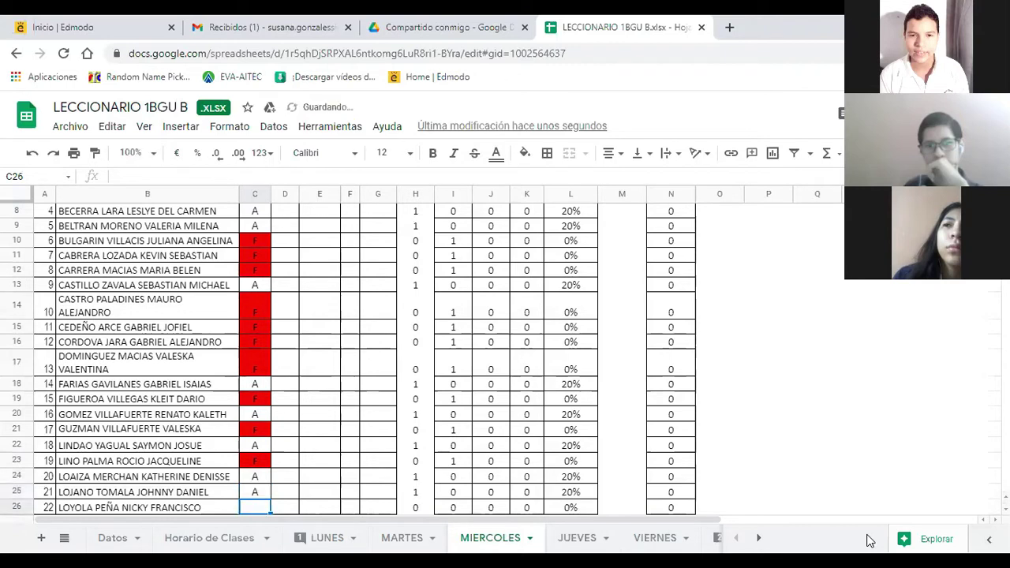
type("A")
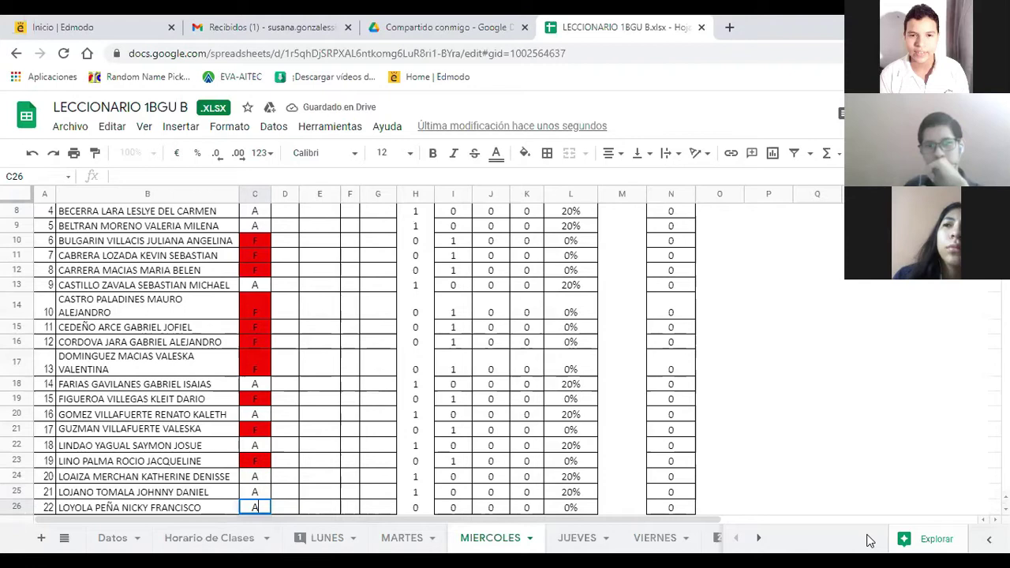
key("Return")
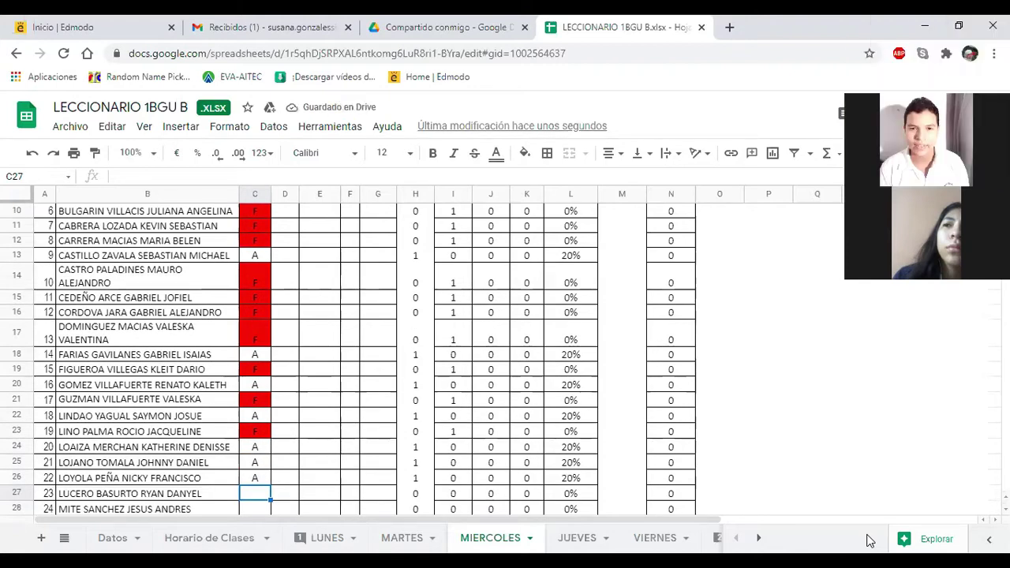
type("A")
key("Return")
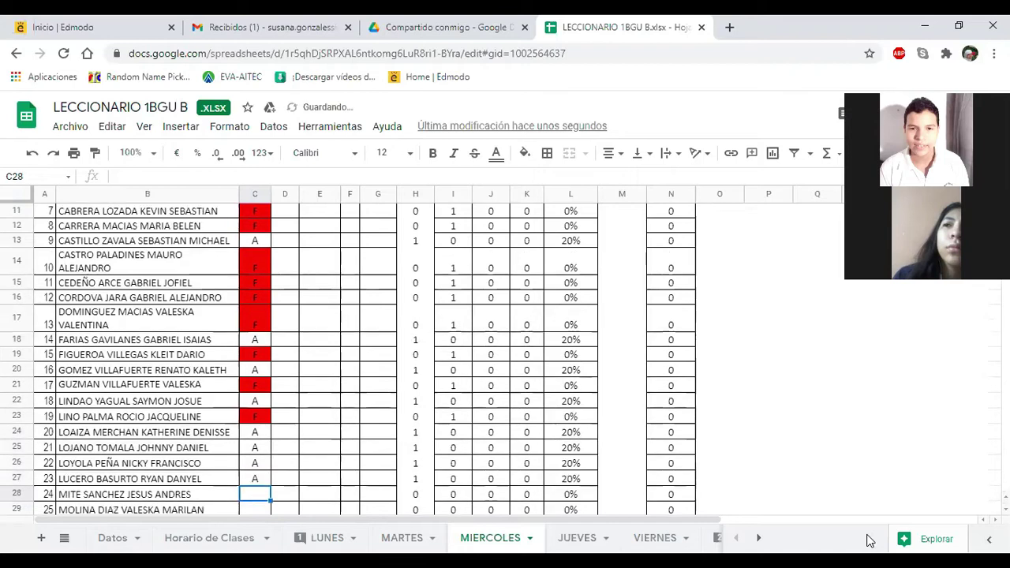
type("A")
key("Return")
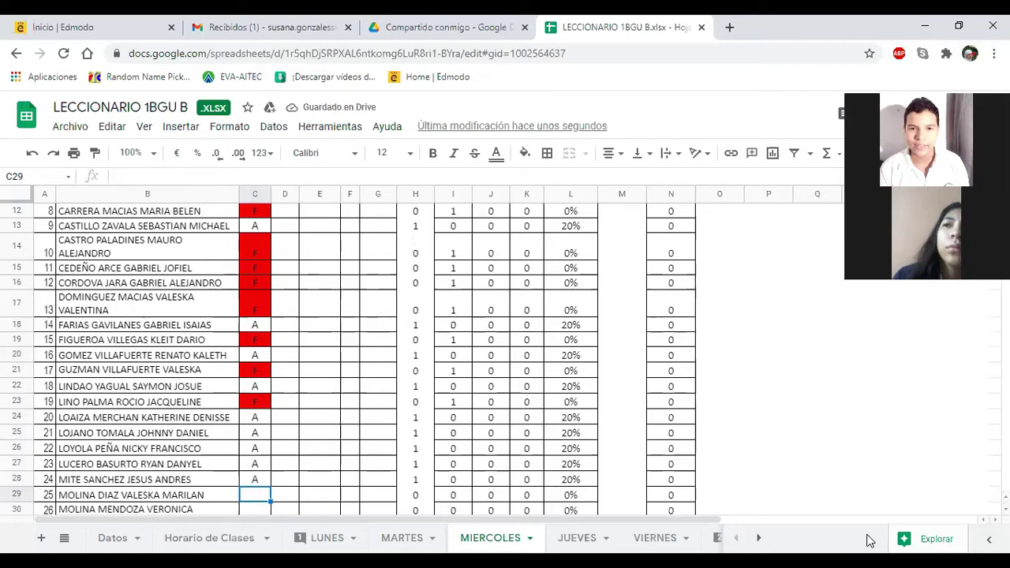
type("A")
key("Return")
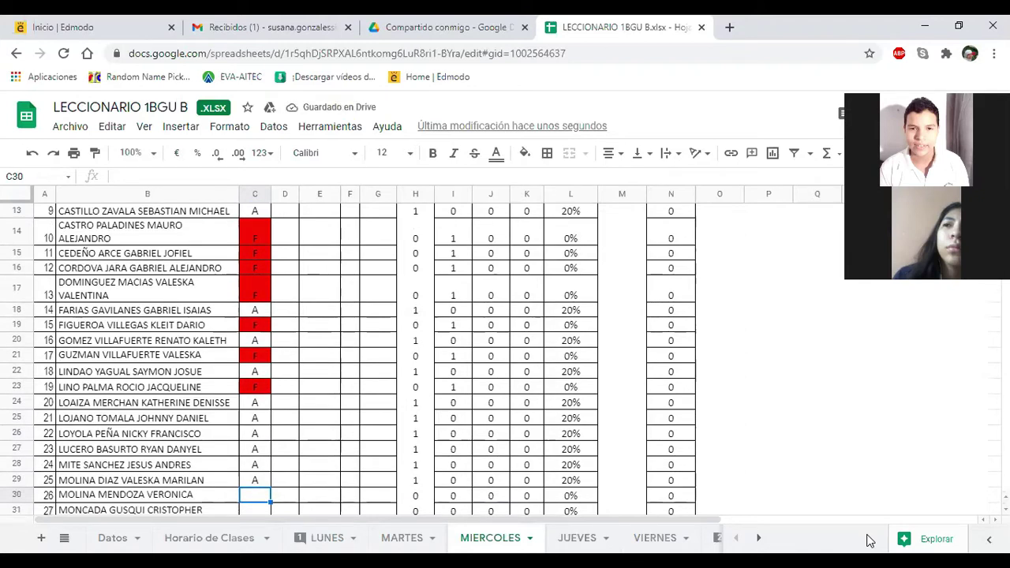
type("A")
key("Return")
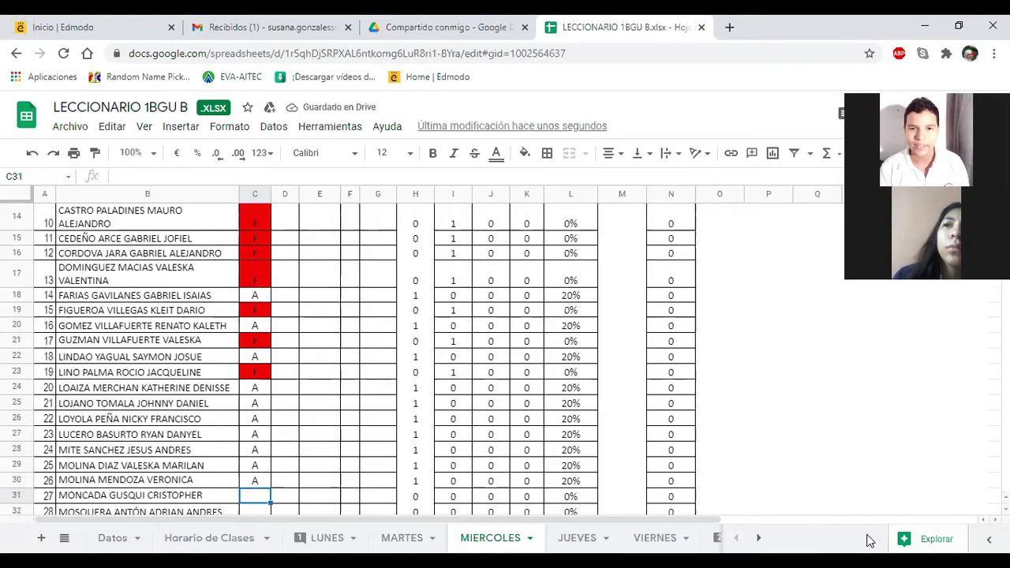
- Mark students 27 and 28 absent in Formación Cristiana by entering F in cells C31 and C32
type("F")
key("Return")
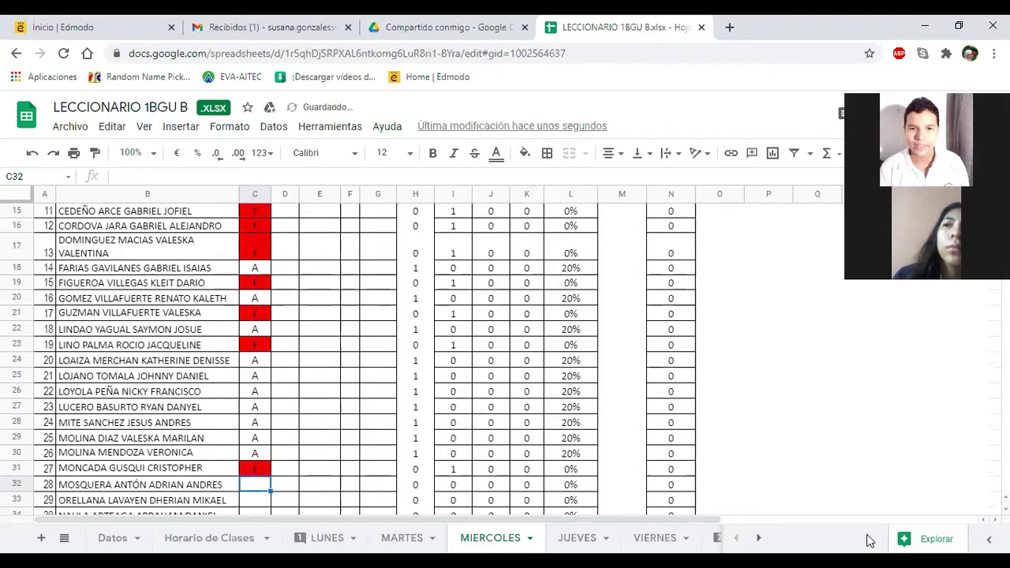
type("F")
key("Return")
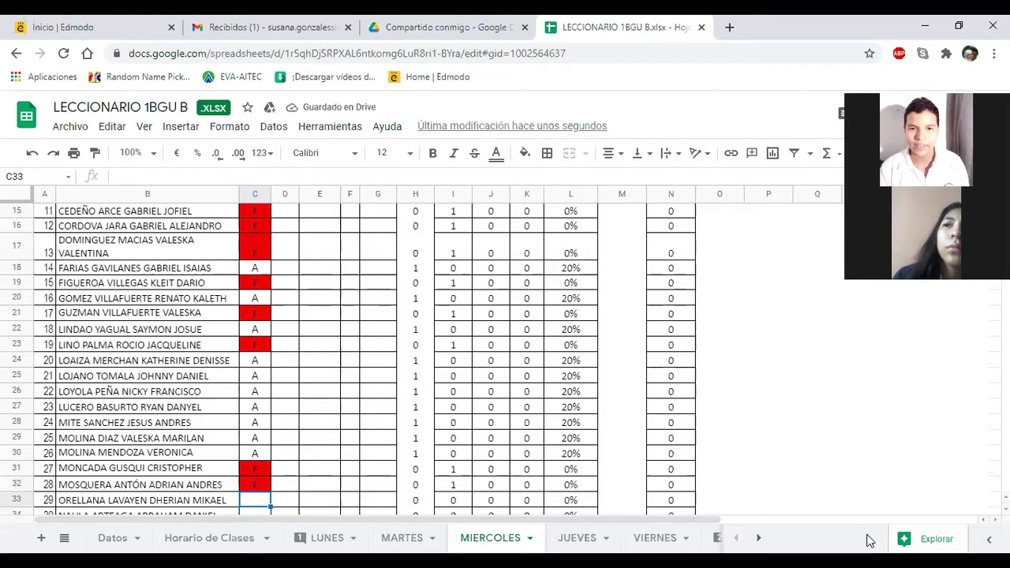
- Record Formación Cristiana attendance for students 29 to 31: A in C33, F in C34 and A in C35
type("A")
key("Return")
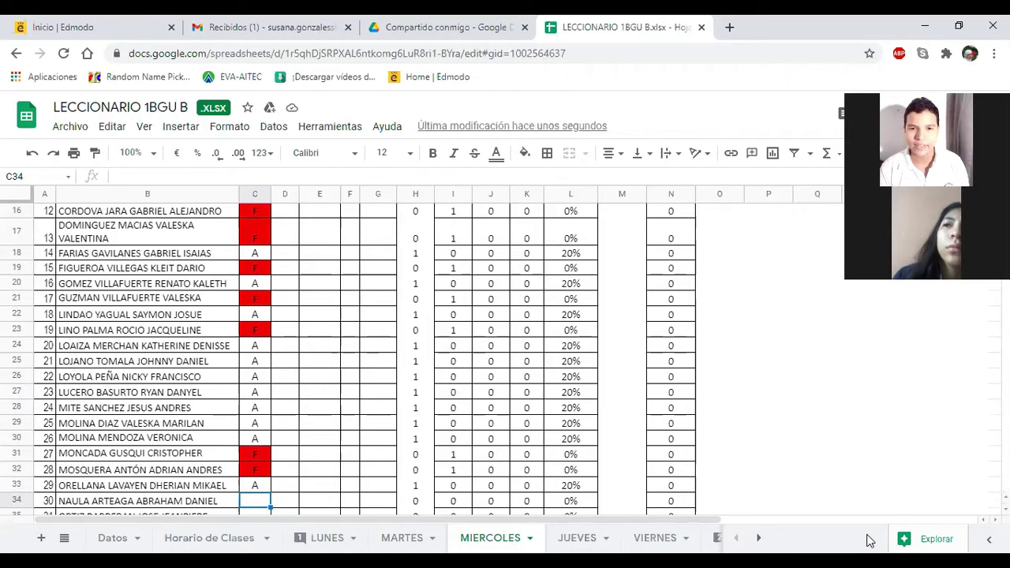
type("F")
key("Return")
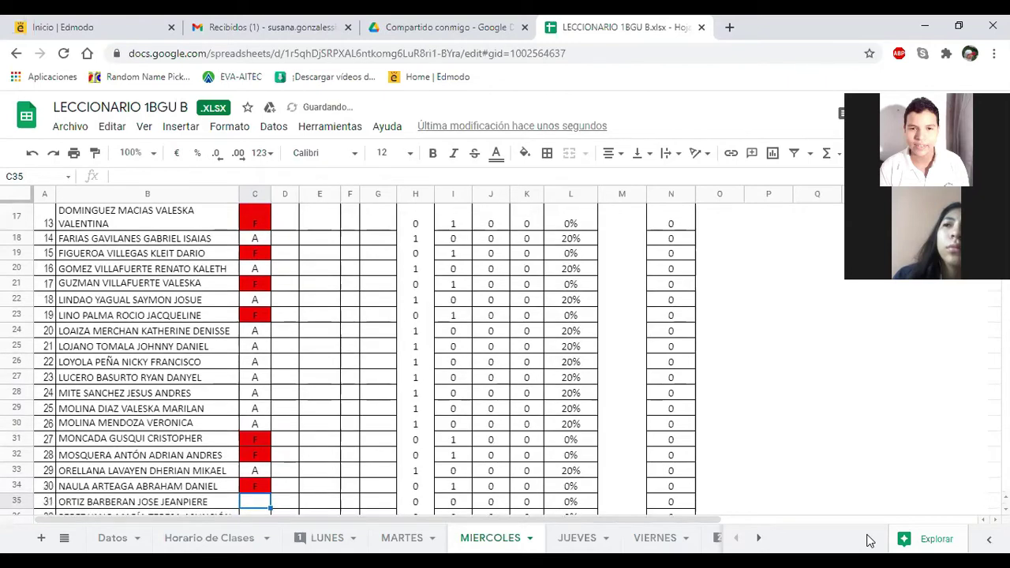
type("A")
key("Return")
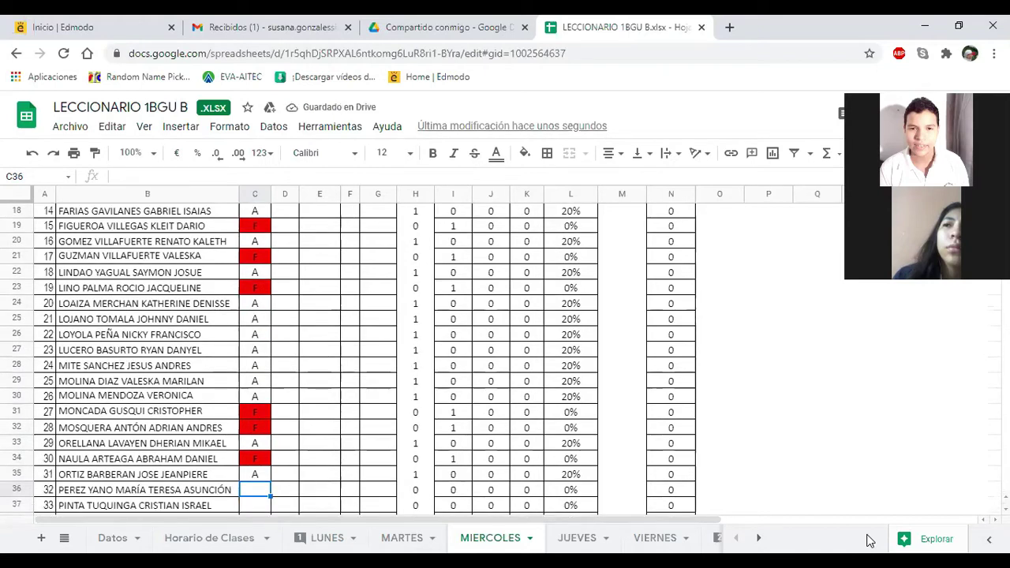
- Record Formación Cristiana attendance for students 32 to 35: A in C36, F in C37, A in C38 and F in C39
type("A")
key("Return")
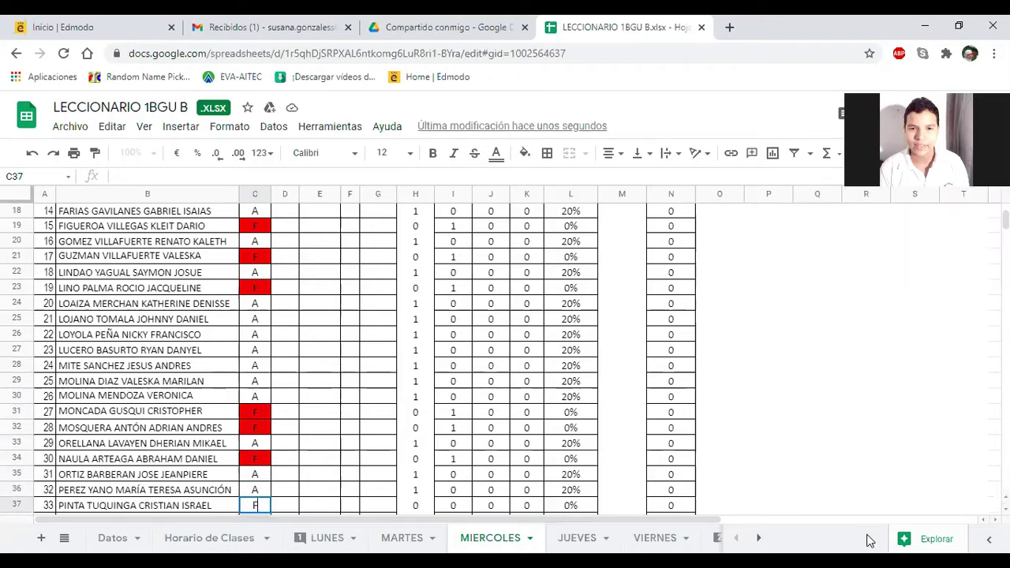
key("Return")
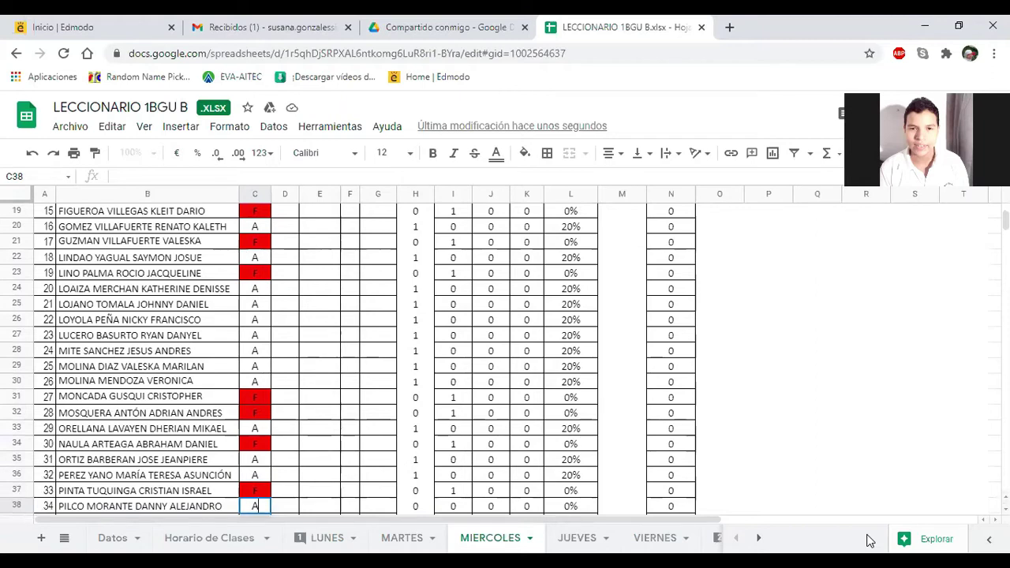
type("A")
key("Return")
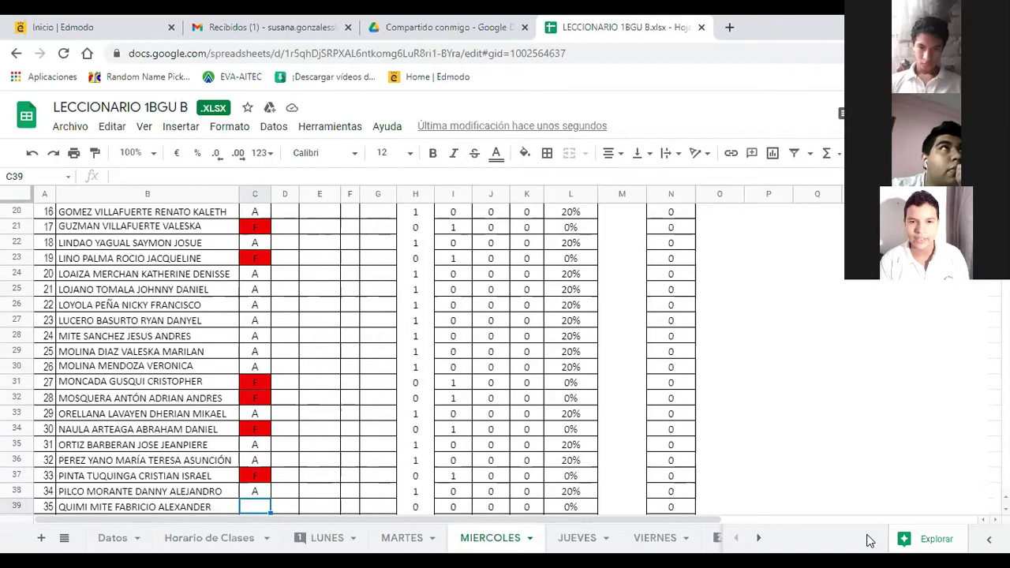
key("Return")
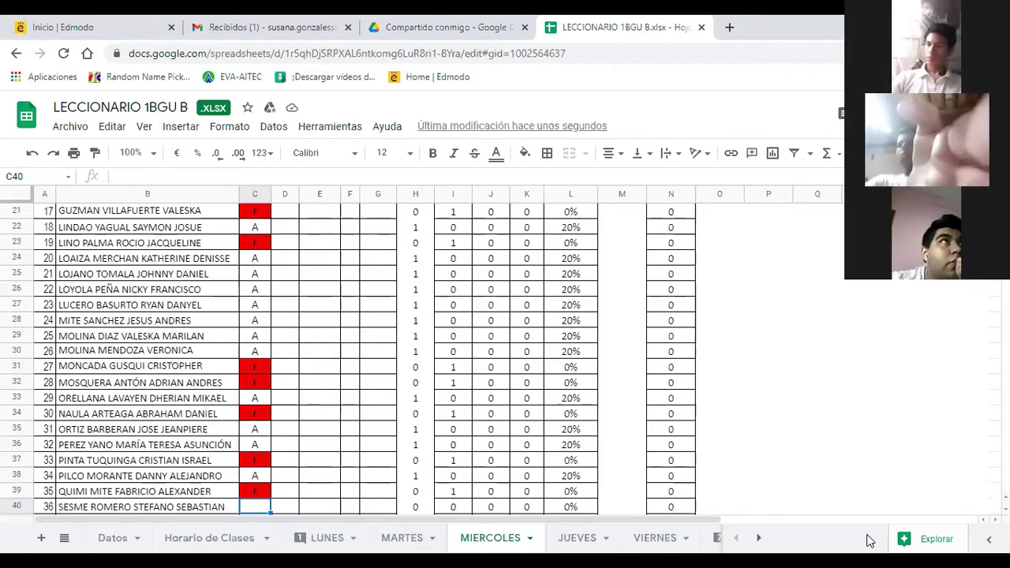
- Record Formación Cristiana attendance for students 36 to 41: A in cells C40 to C44 and F in C45
type("A")
key("Return")
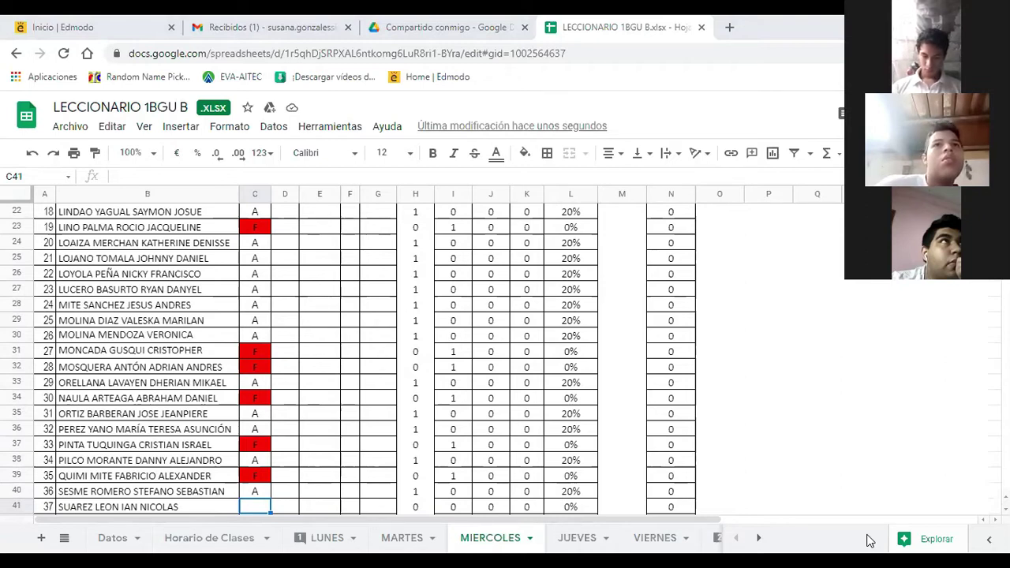
type("A")
key("Return")
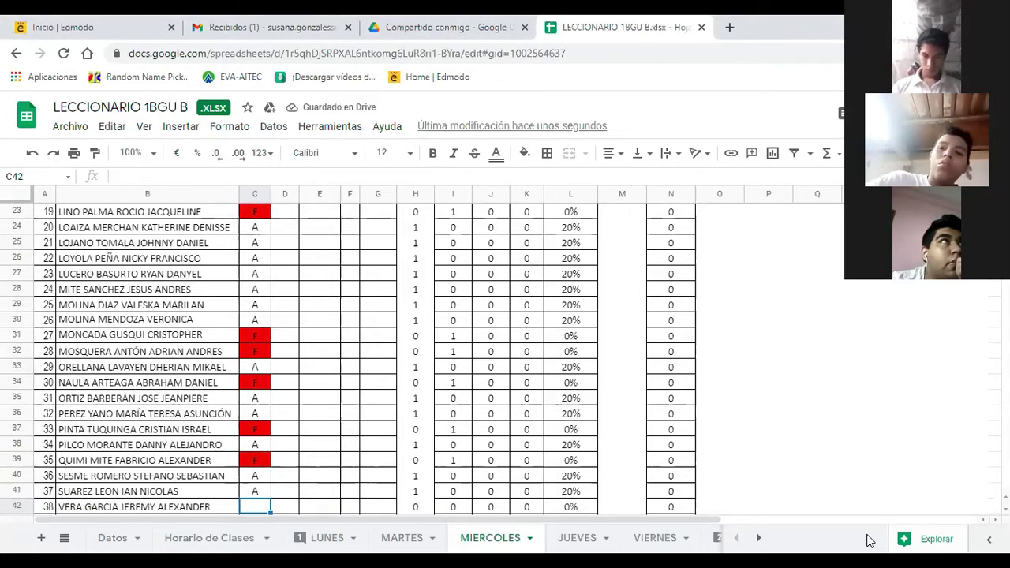
key("Return")
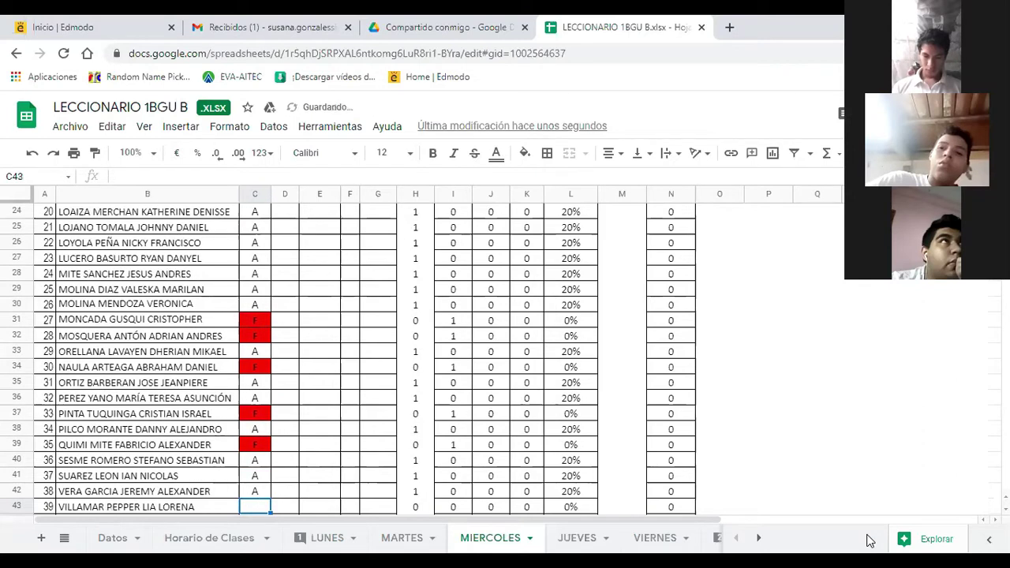
key("Return")
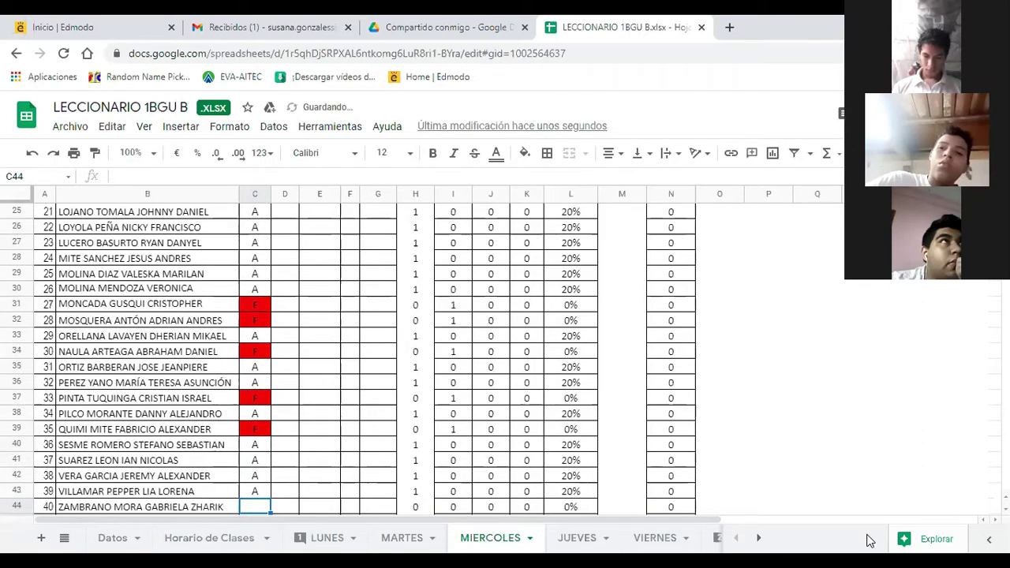
key("Return")
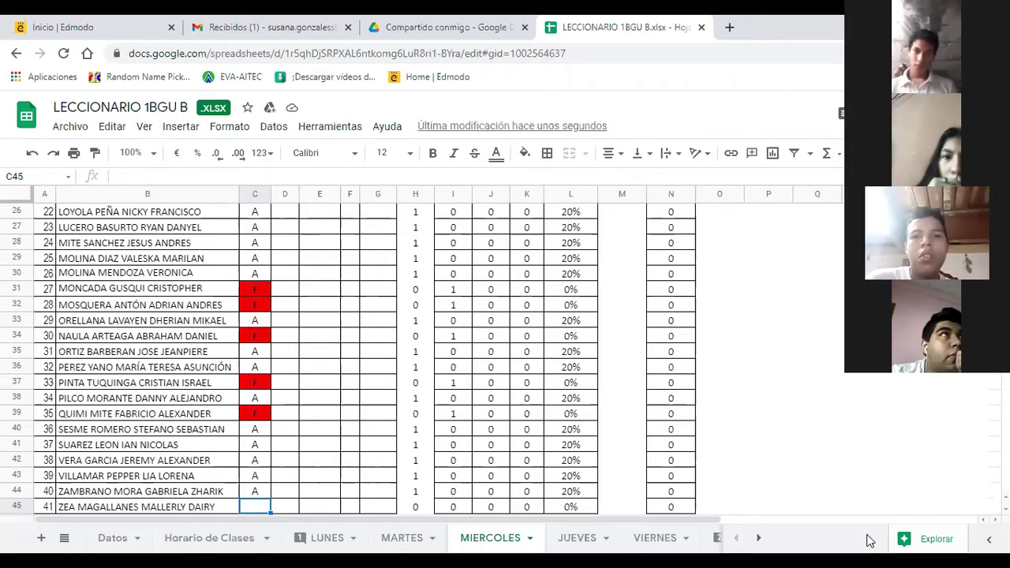
type("F")
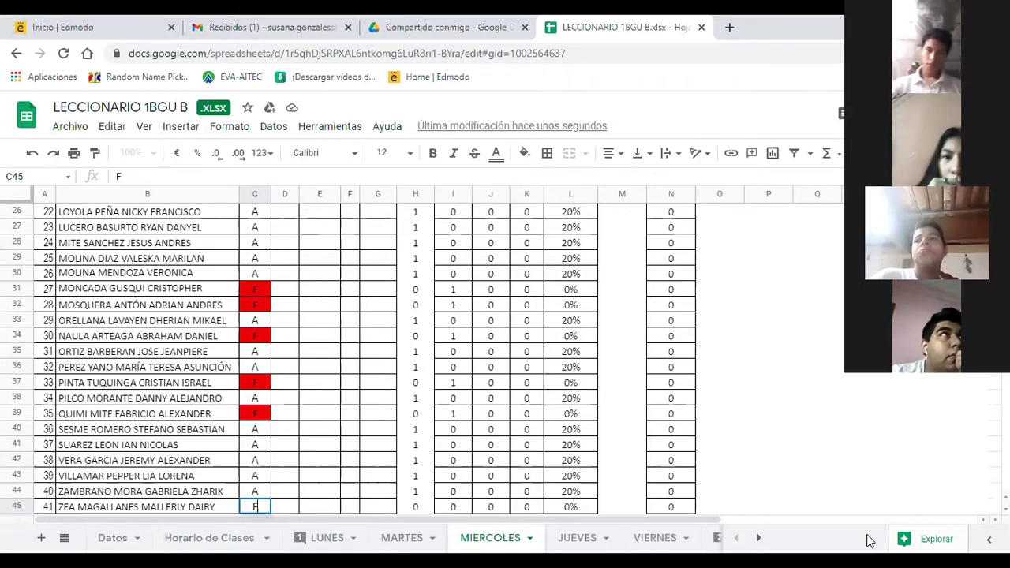
key("Up")
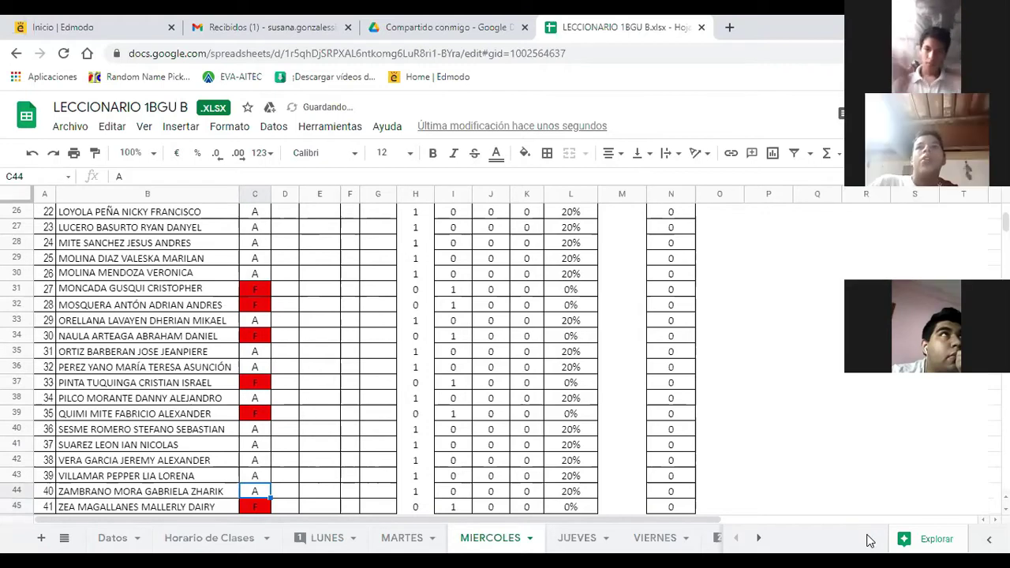
- Correct the attendance of student 5 in Formación Cristiana by changing cell C9 to F
key("Up")
key("Up")
key("Up")
key("Up")
key("Up")
key("Up")
key("Up")
key("Up")
key("Up")
key("Up")
key("Up")
key("Up")
key("Up")
key("Up")
key("Up")
key("Up")
key("Up")
key("Up")
key("Up")
key("Up")
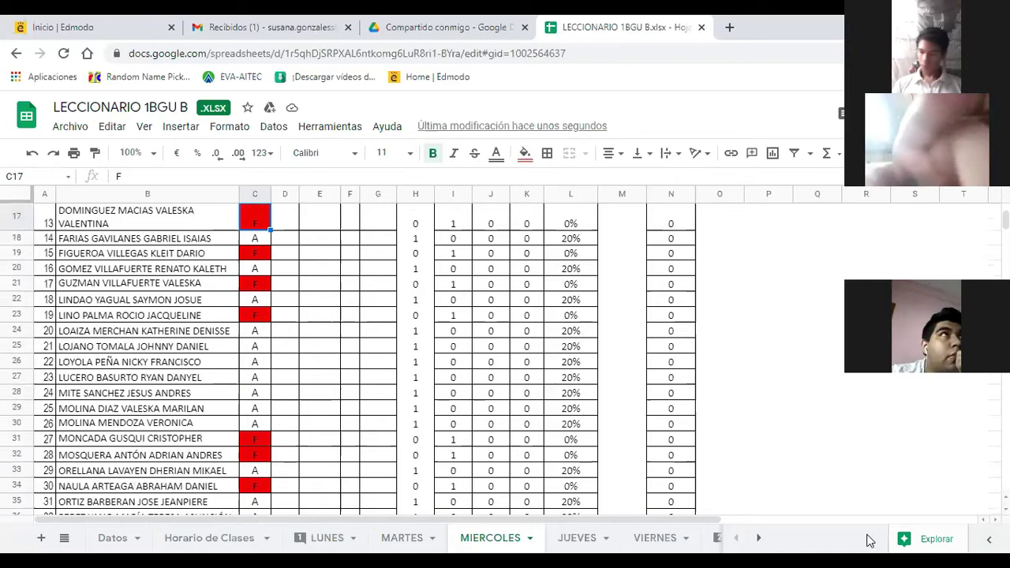
key("Up")
key("Up")
key("Up")
key("Up")
key("Up")
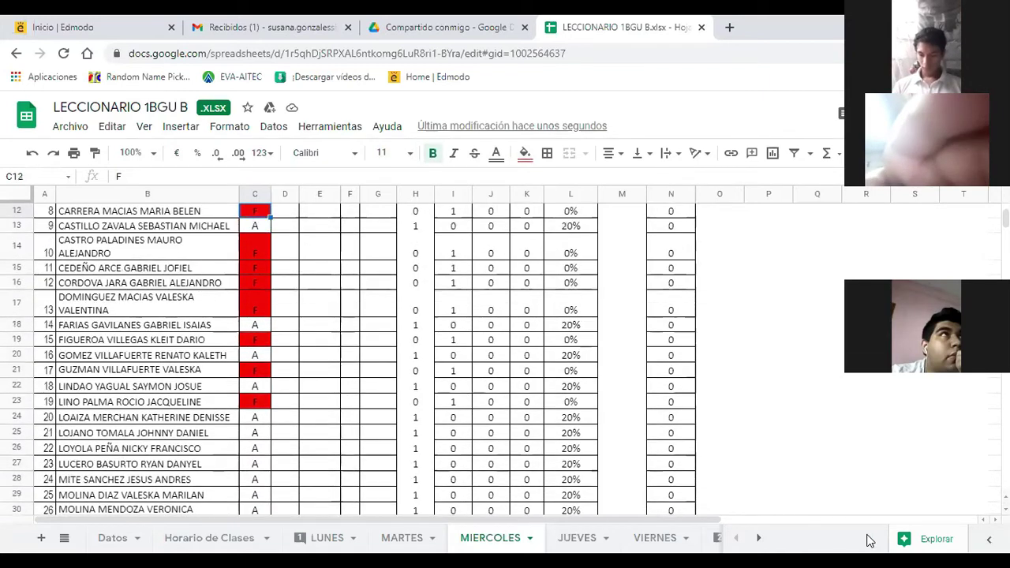
key("Up")
key("Up")
key("Up")
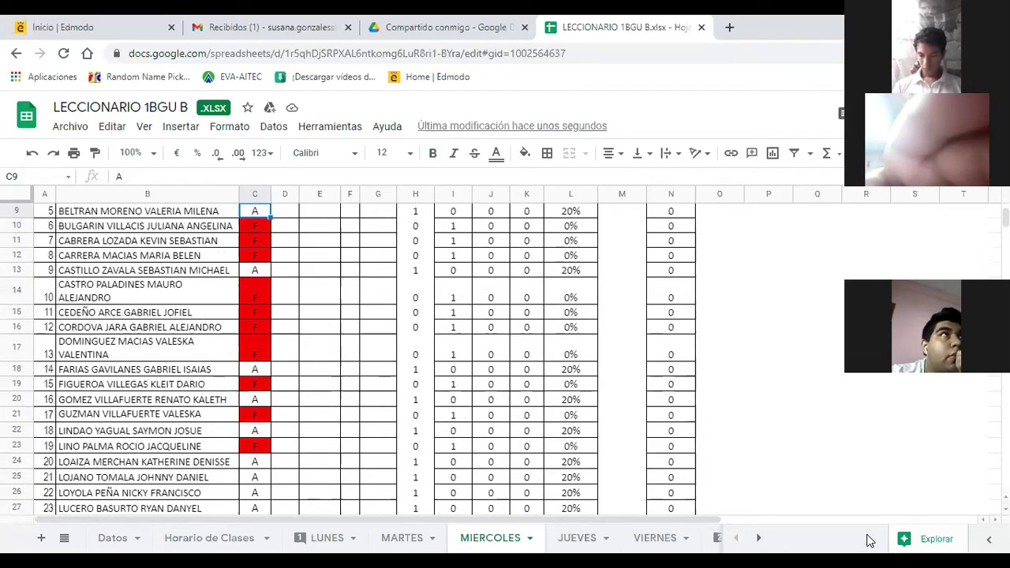
type("F")
key("Return")
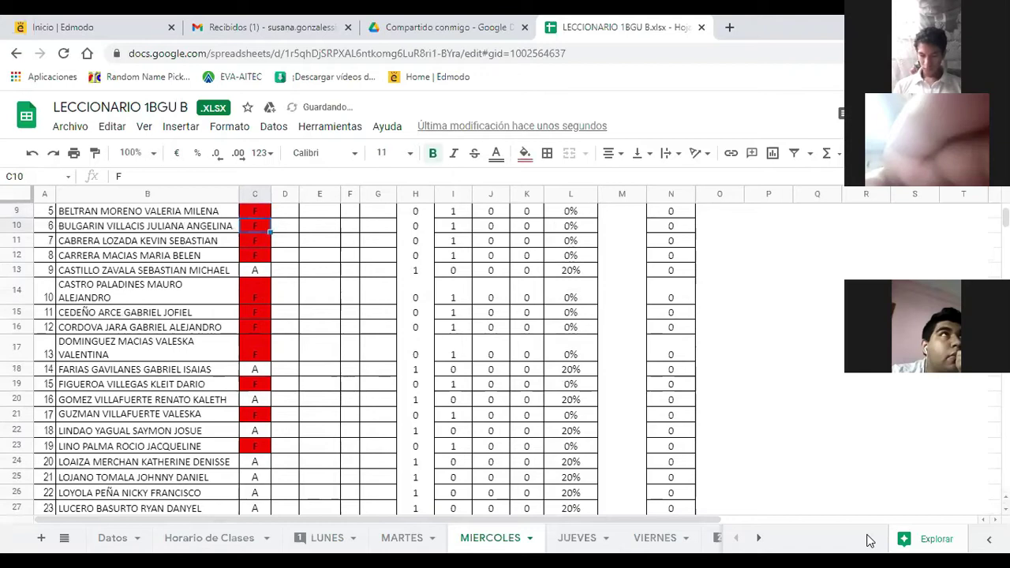